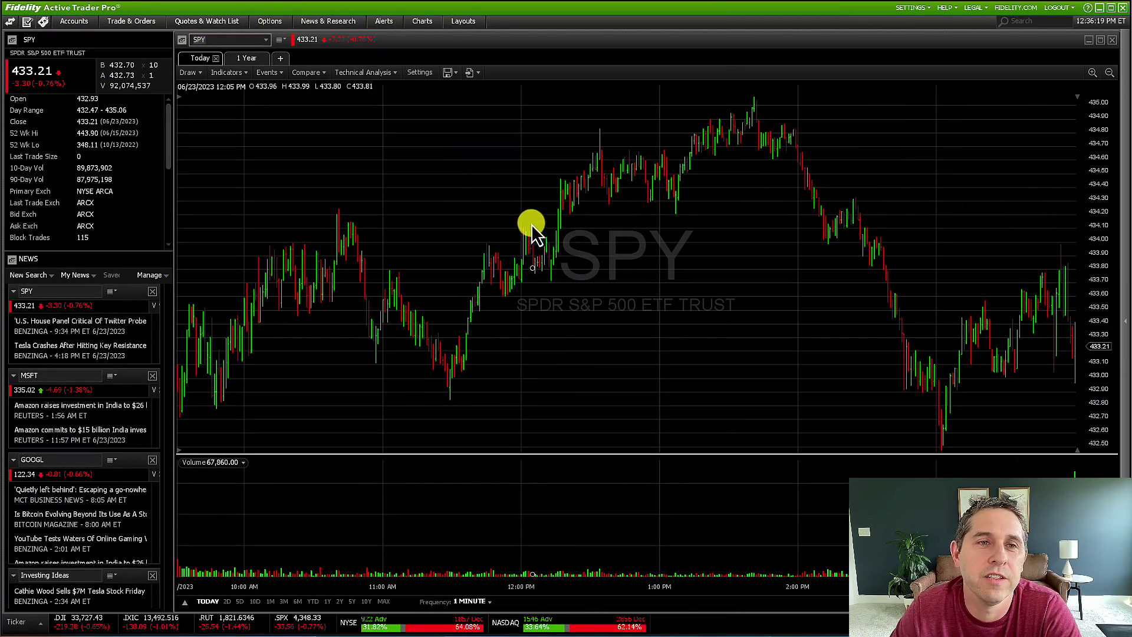
- Open Option Filters from the Options menu, maximize its window, and show the scan list
left_click(270, 21)
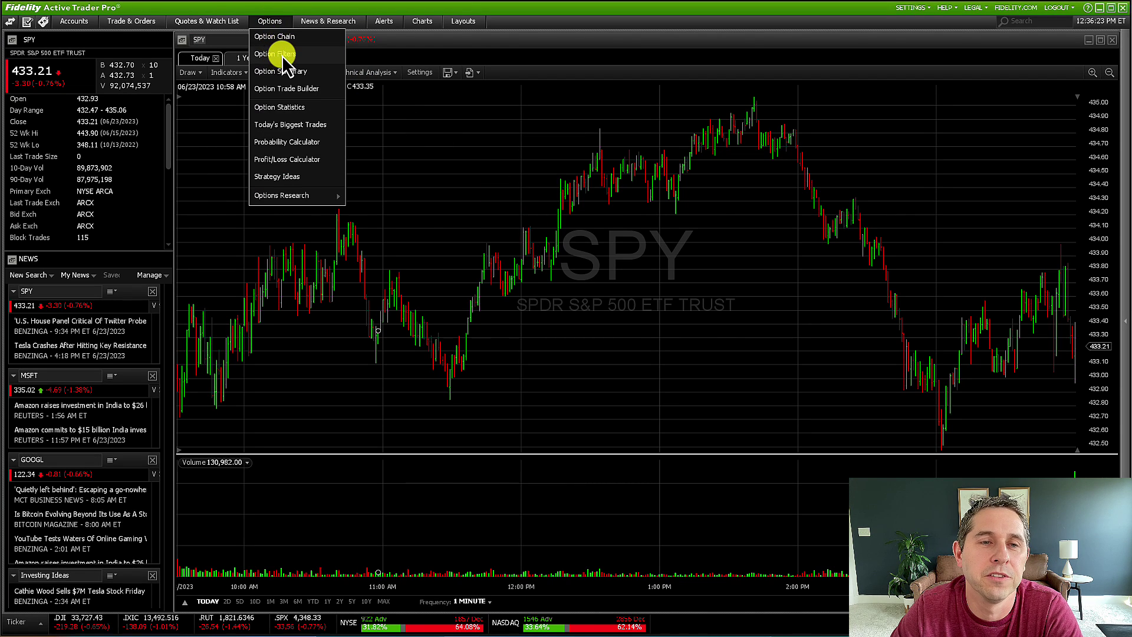
left_click(282, 55)
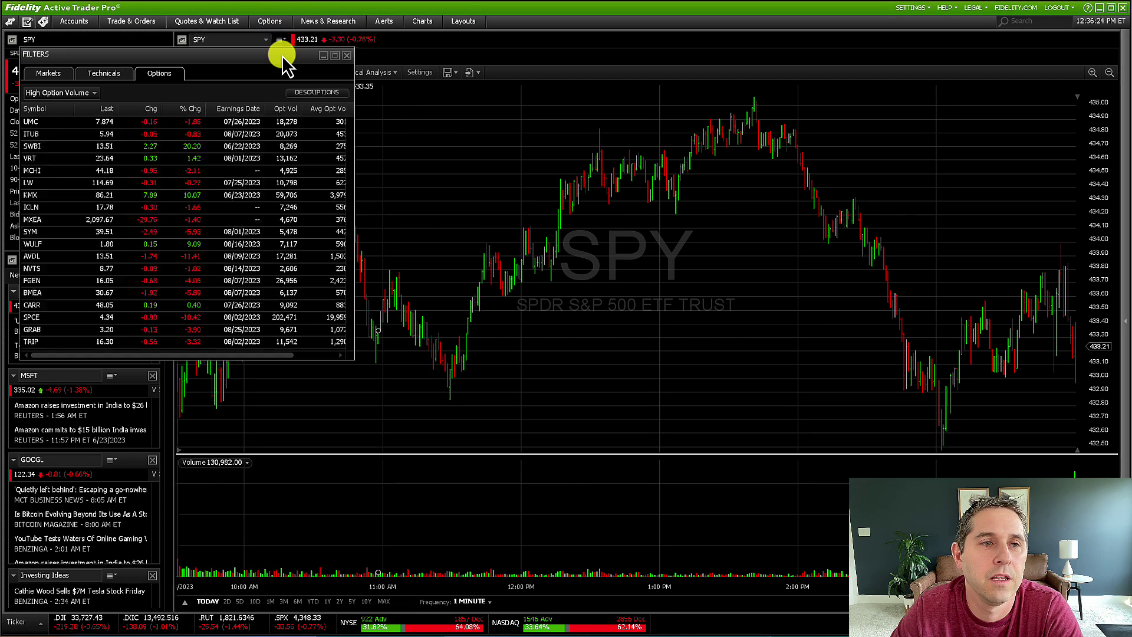
left_click_drag(259, 57, 256, 29)
double_click(256, 29)
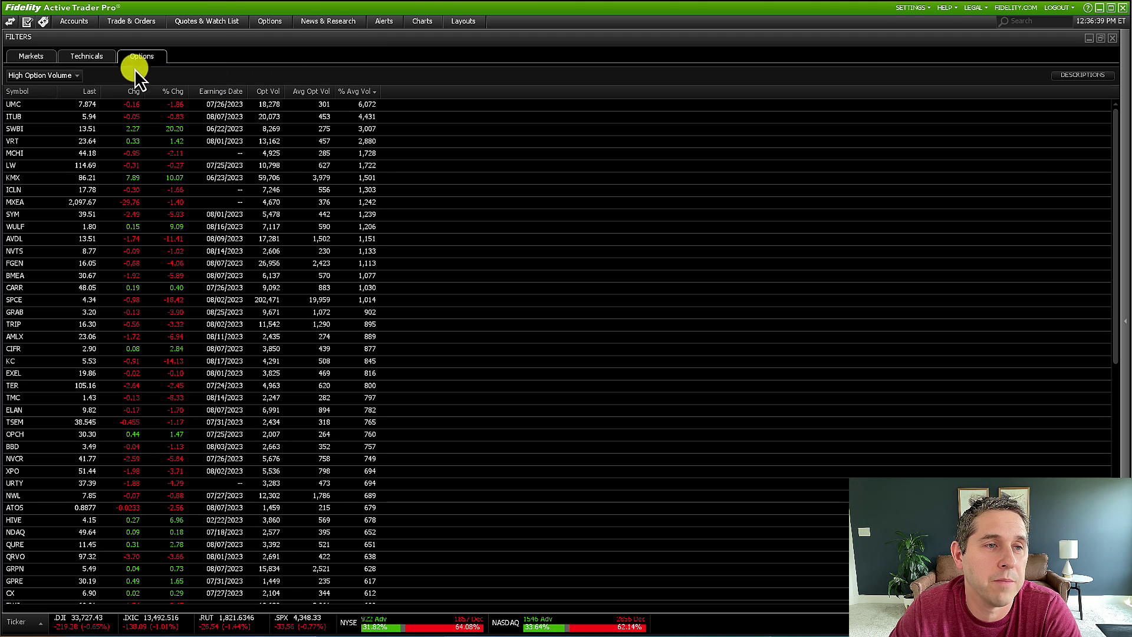
left_click(59, 76)
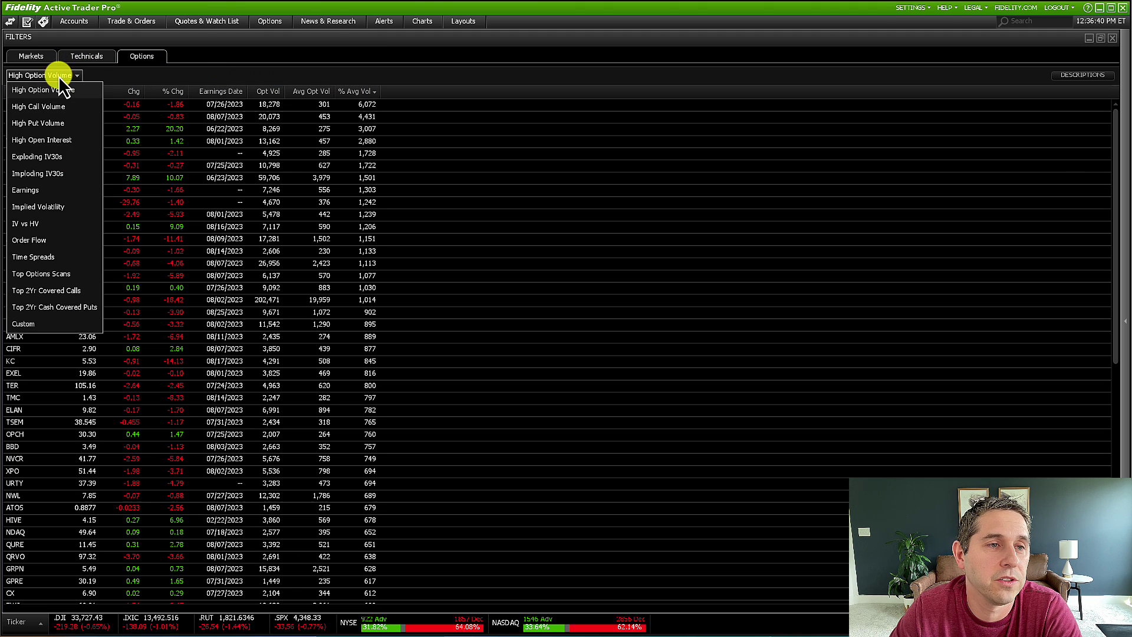
- Run the Top 2Yr Cash Covered Puts scan and scroll through its results
left_click(66, 308)
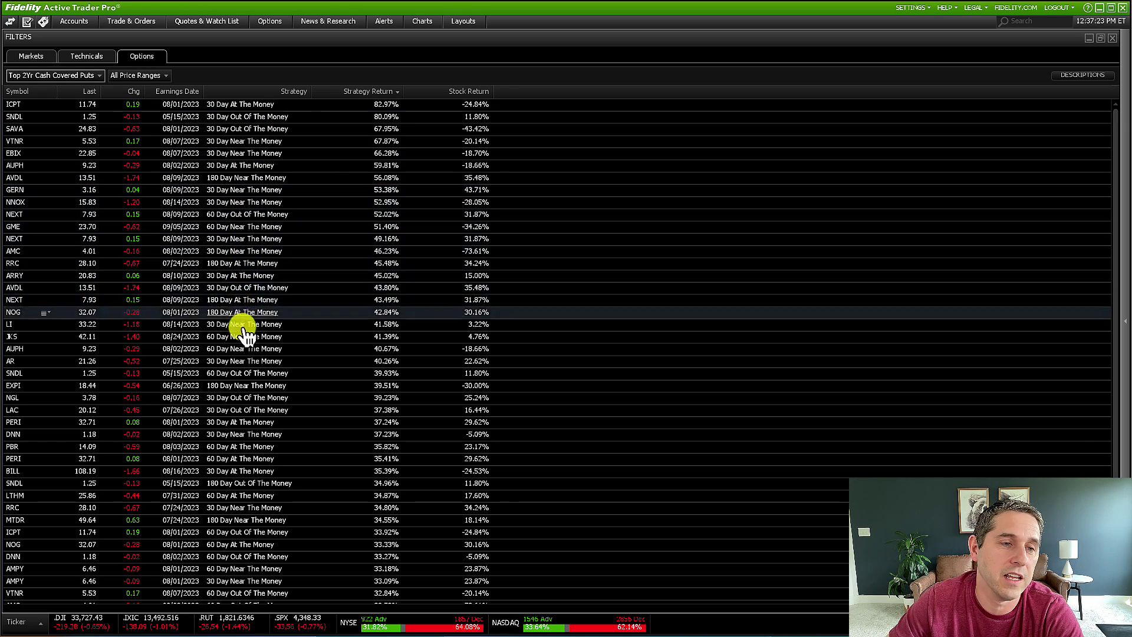
scroll(238, 441, "down", 3)
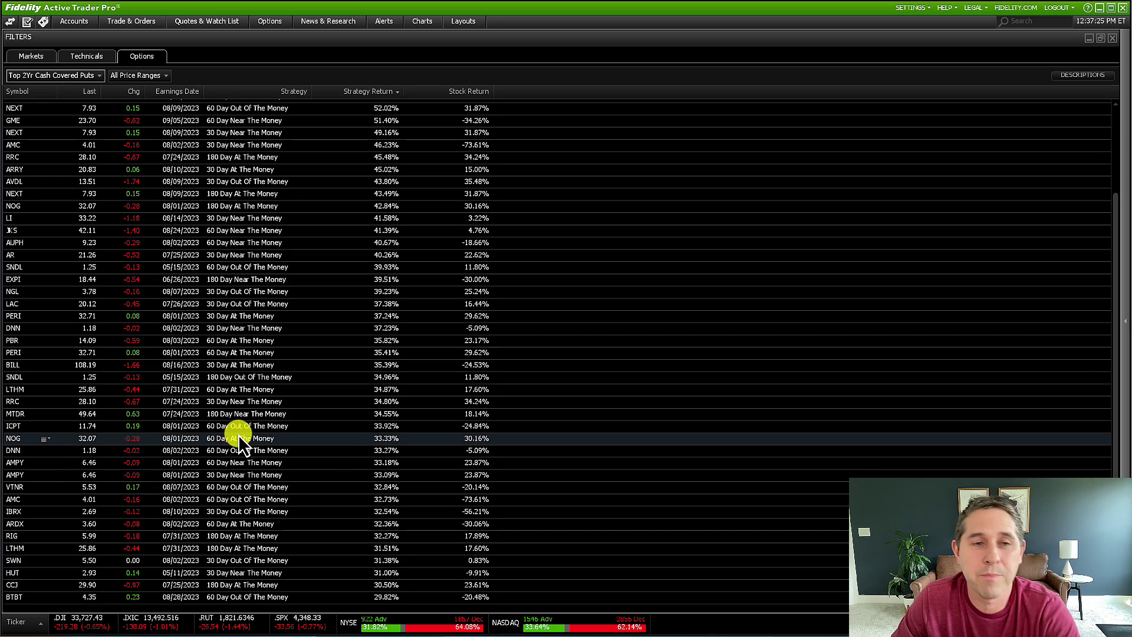
scroll(239, 441, "up", 1)
scroll(242, 441, "up", 2)
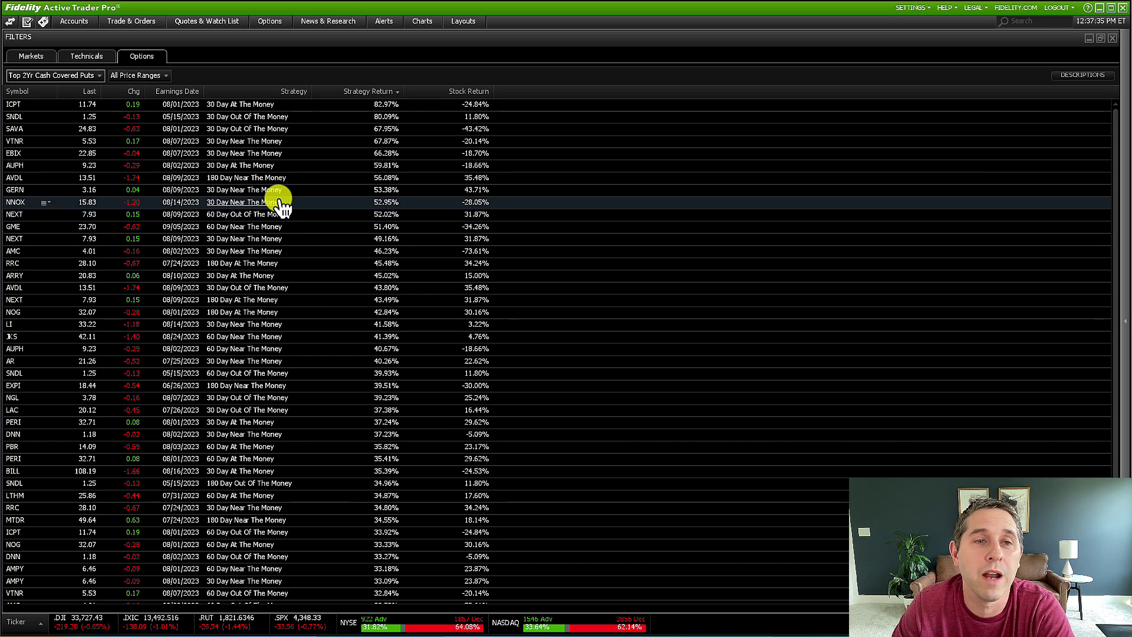
- Sort the cash covered put results ascending by the Strategy column
left_click(260, 94)
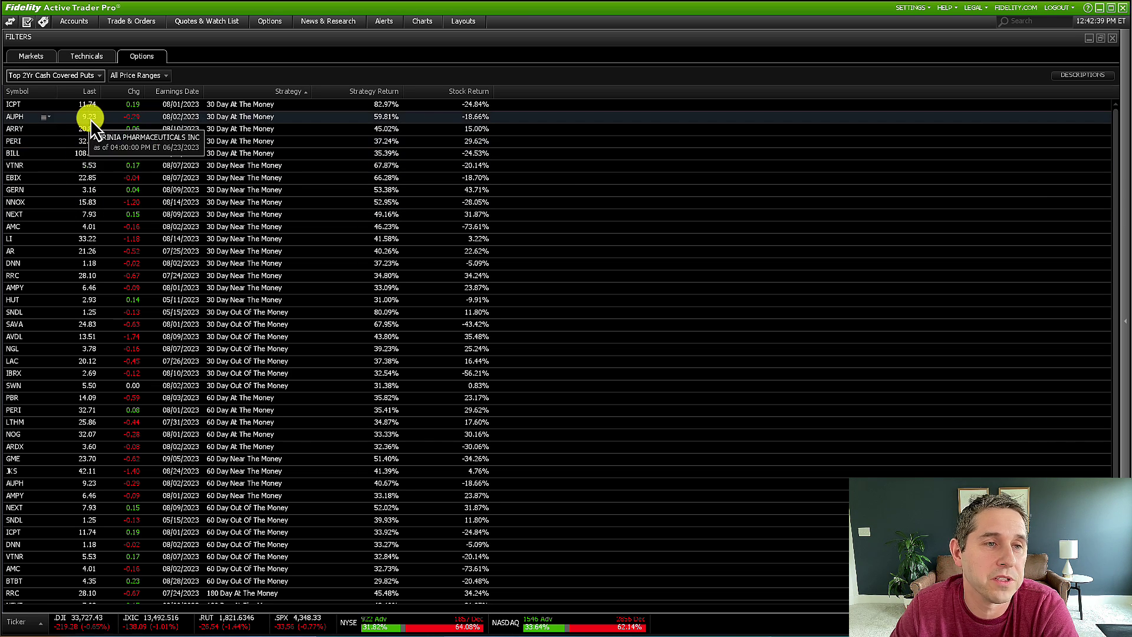
- Set the stock price range filter to Less than $25 Stocks
left_click(153, 75)
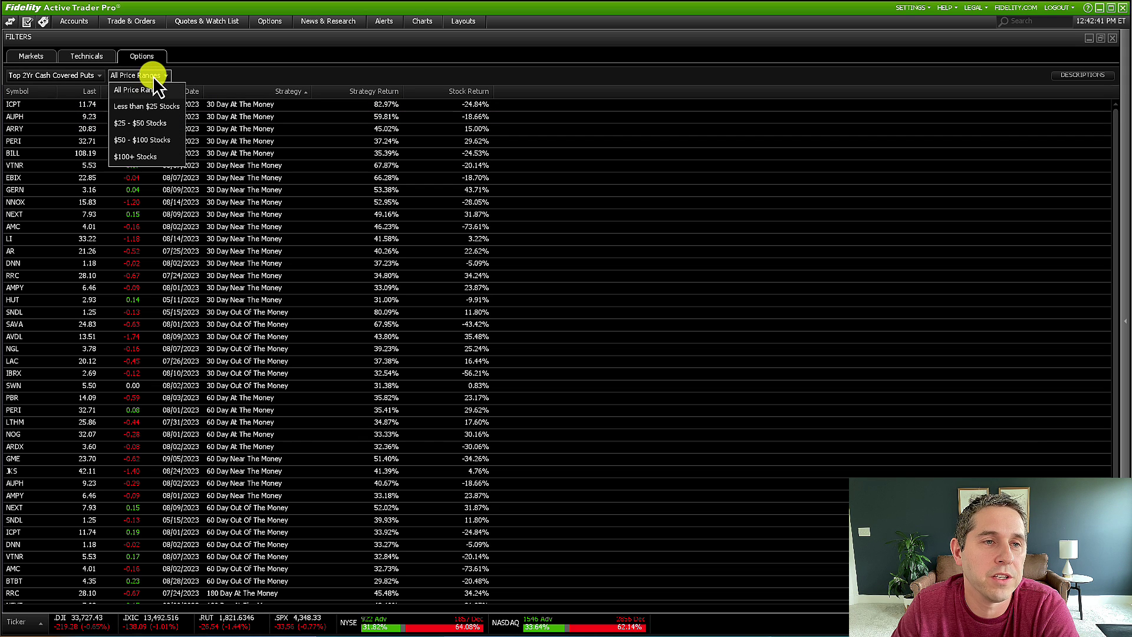
left_click(158, 107)
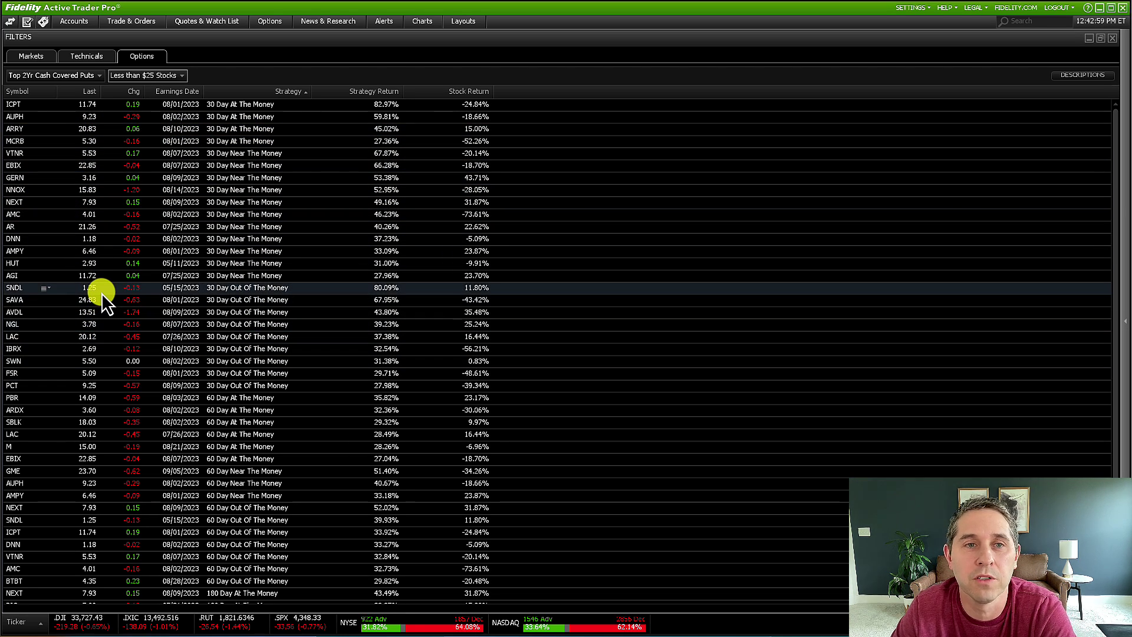
- Try $100+ Stocks, then change the price range filter to $25 - $50 Stocks
left_click(160, 75)
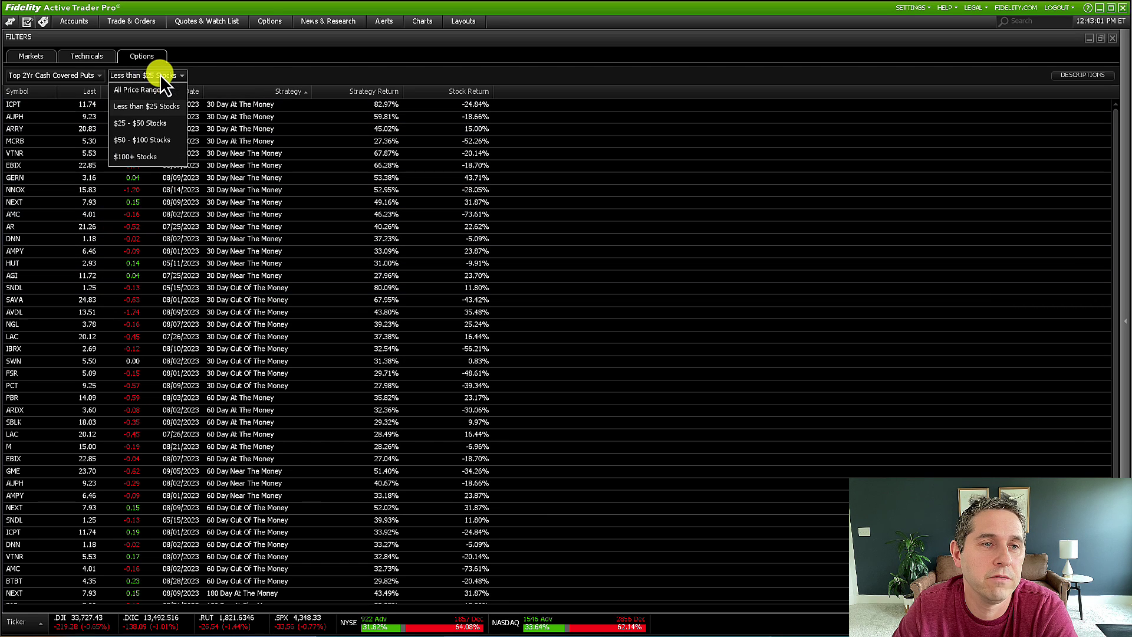
left_click(150, 156)
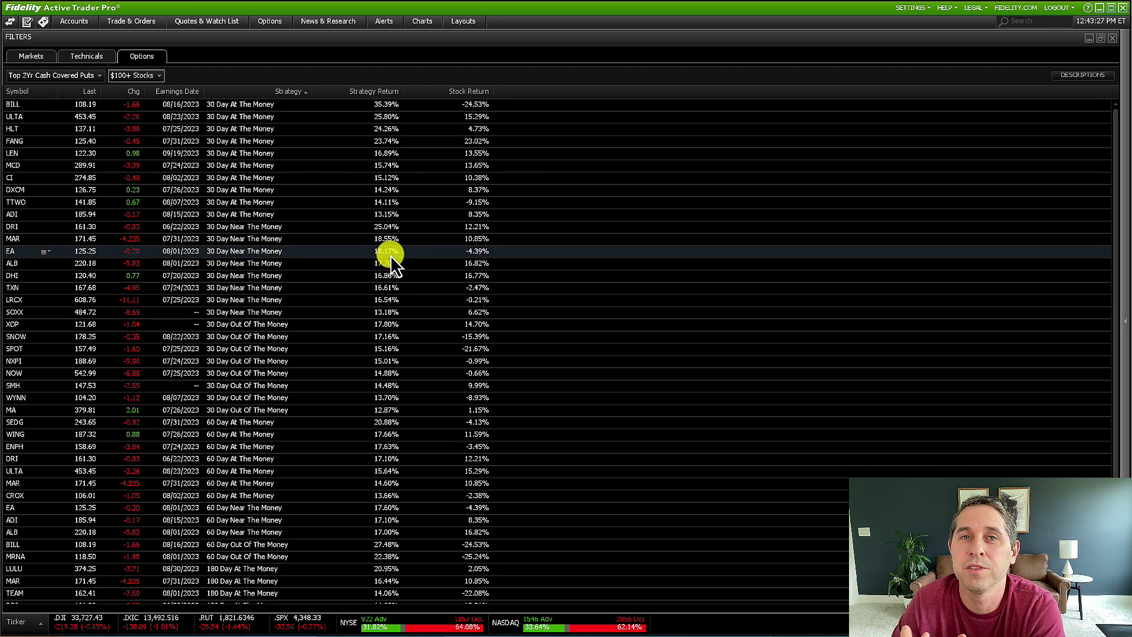
left_click(143, 76)
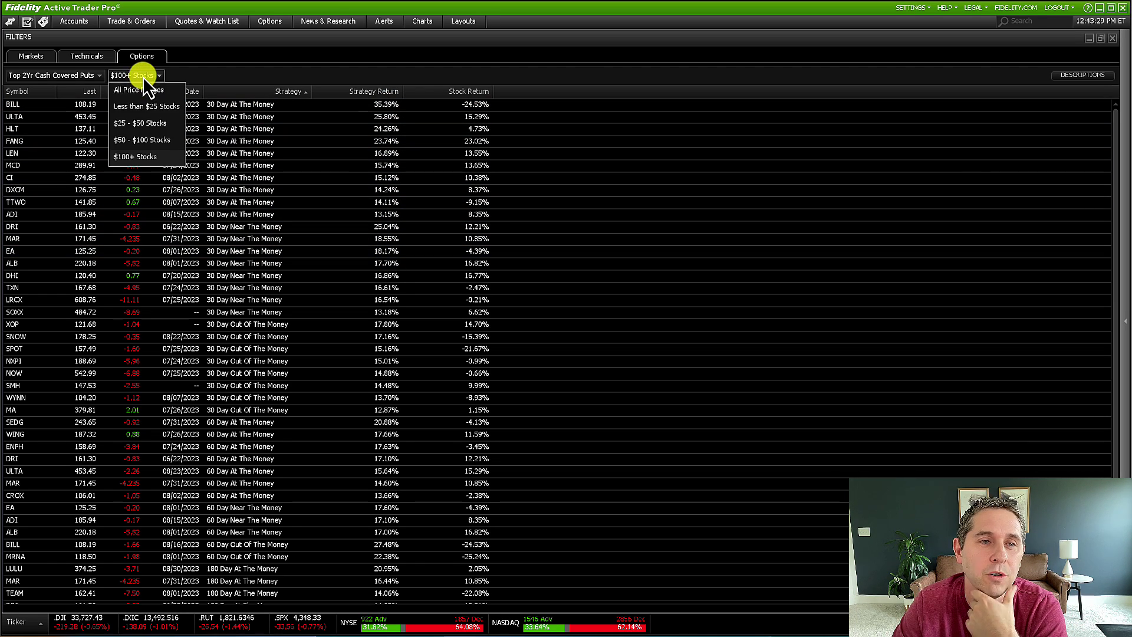
left_click(149, 123)
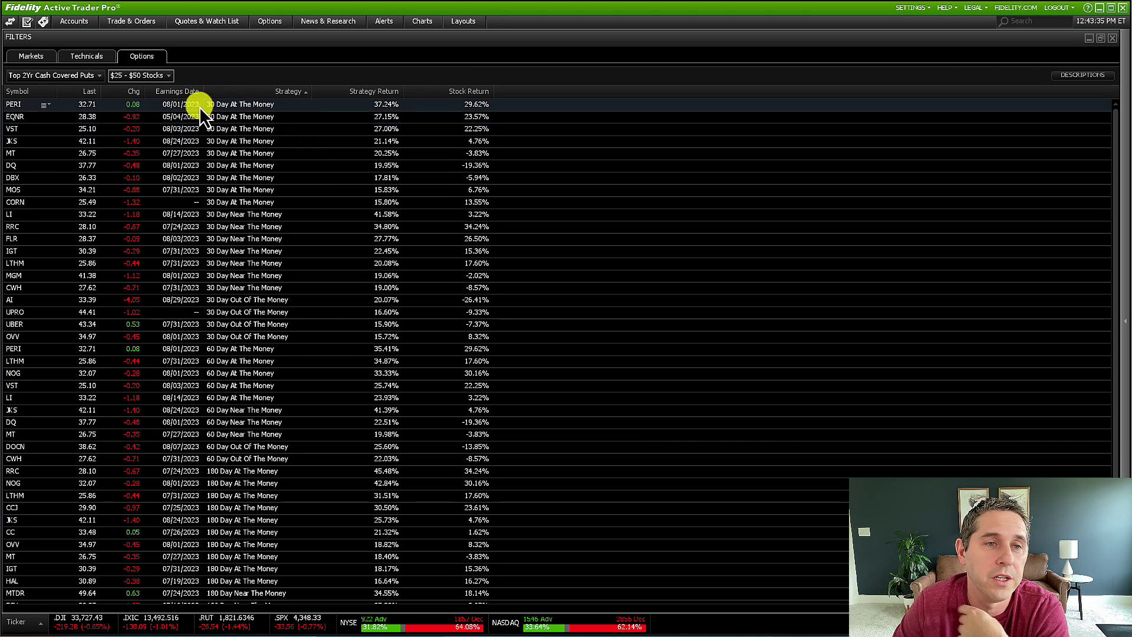
left_click(140, 77)
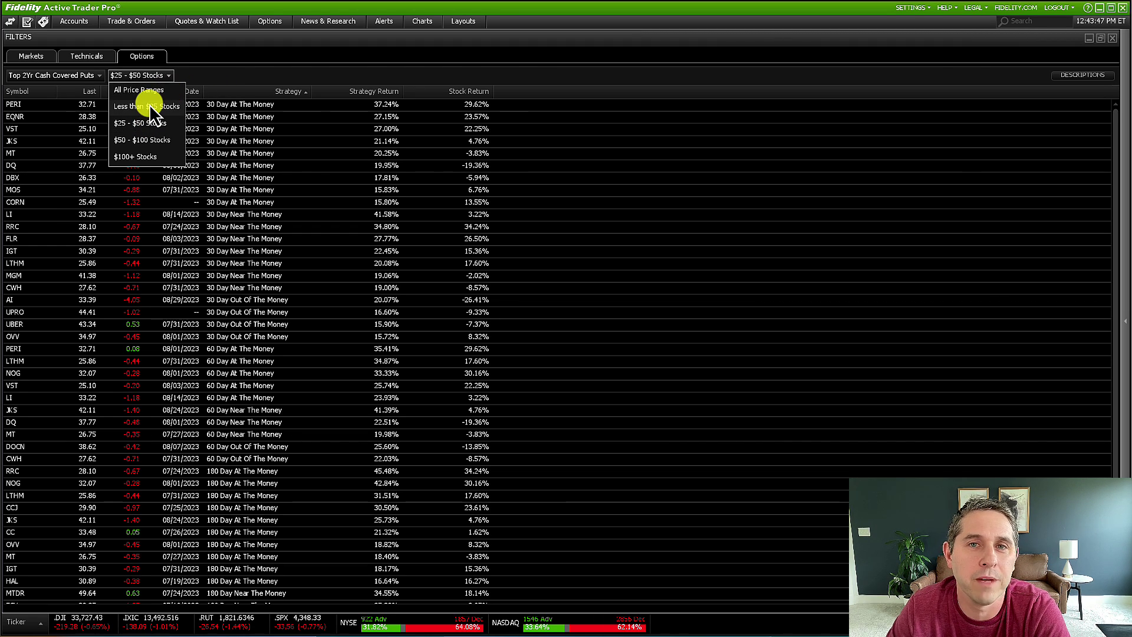
- Choose $100+ Stocks as the price range filter
left_click(148, 157)
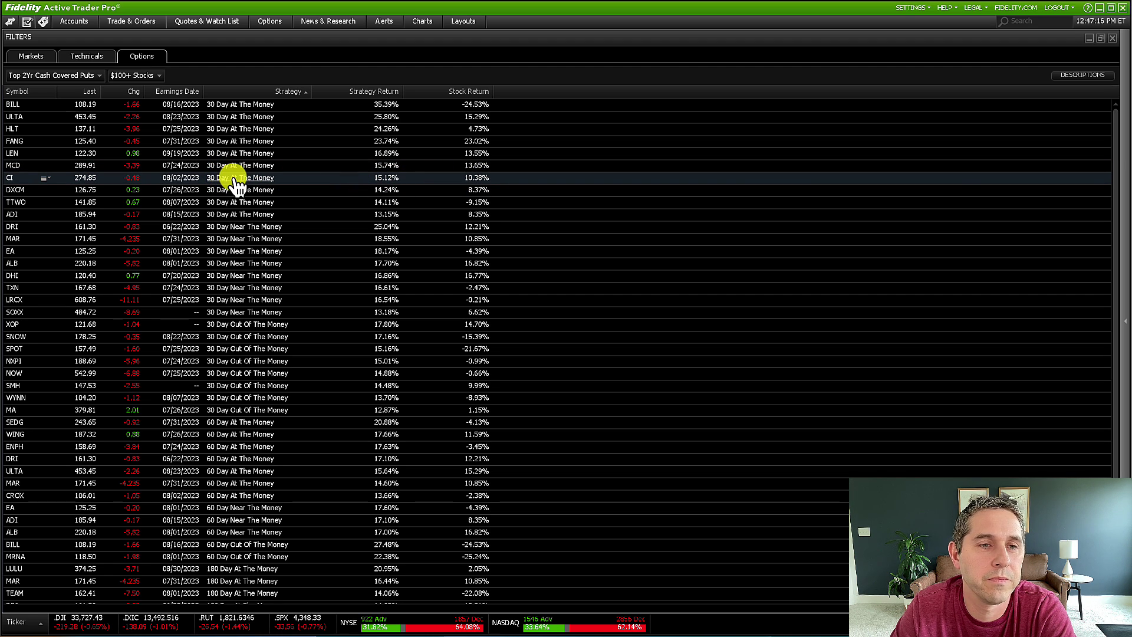
- Open CI's 30 Day At The Money put idea full-size and compare the three 30-day puts
left_click(233, 180)
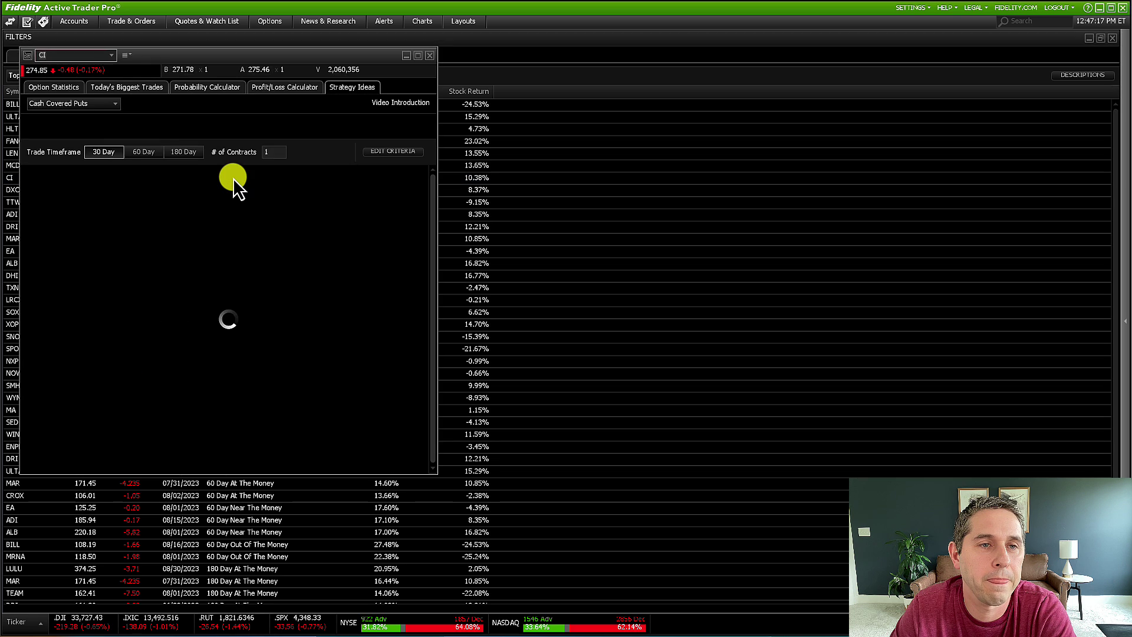
left_click(417, 55)
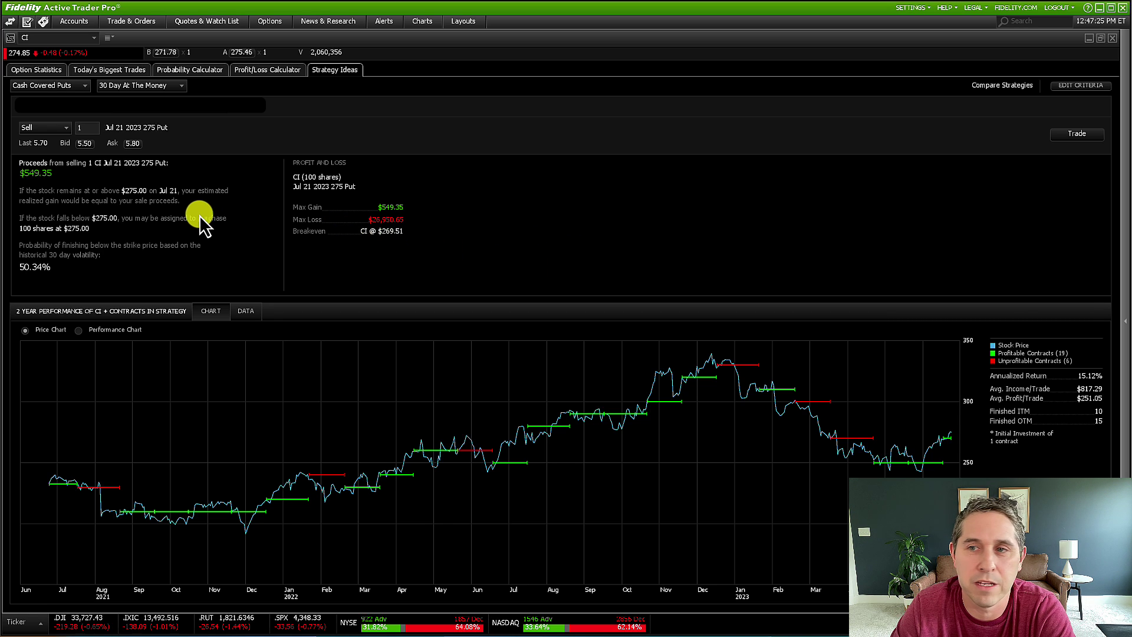
left_click(1083, 86)
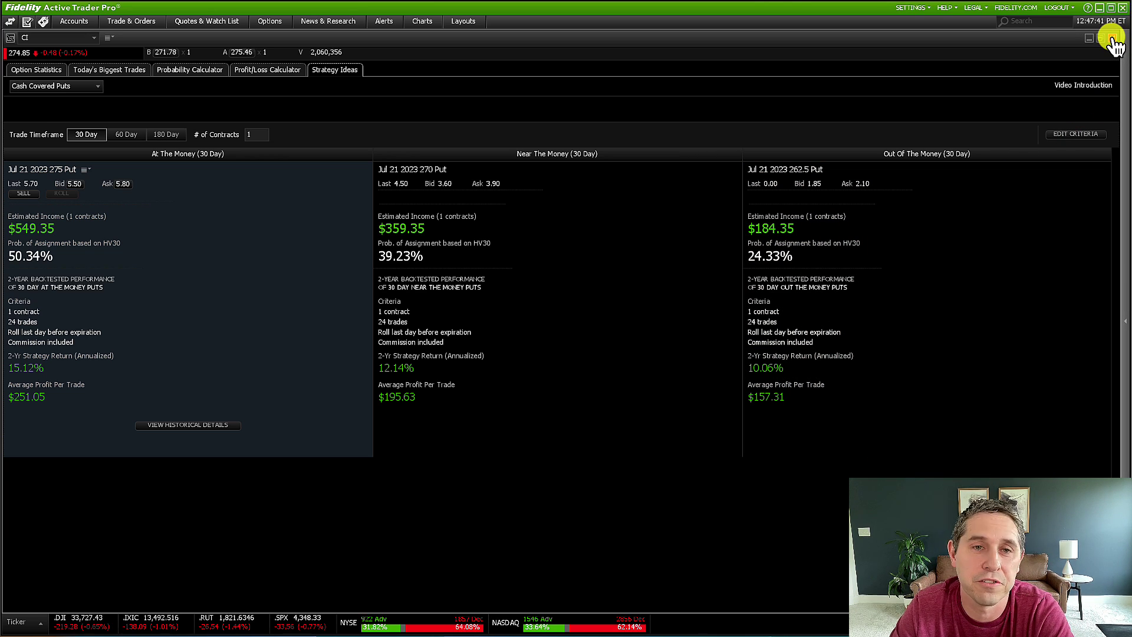
- Close CI's Strategy Ideas window to return to the $100+ results
left_click(1113, 38)
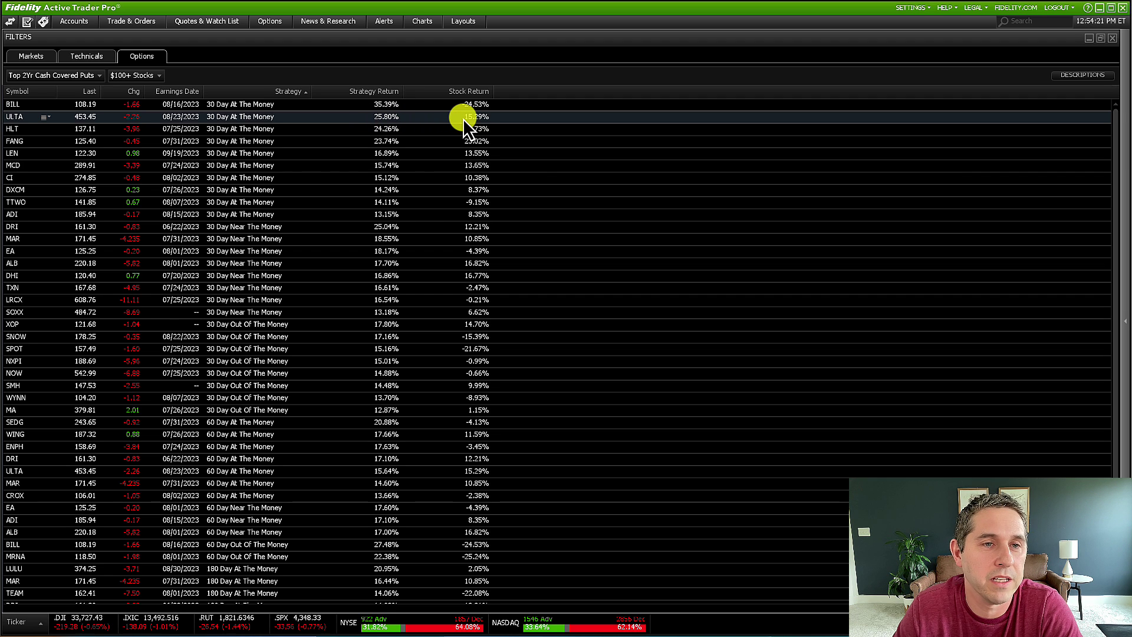
- Open ULTA's 30 Day At The Money put idea for the Jul 21 2023 455 Put
left_click(236, 118)
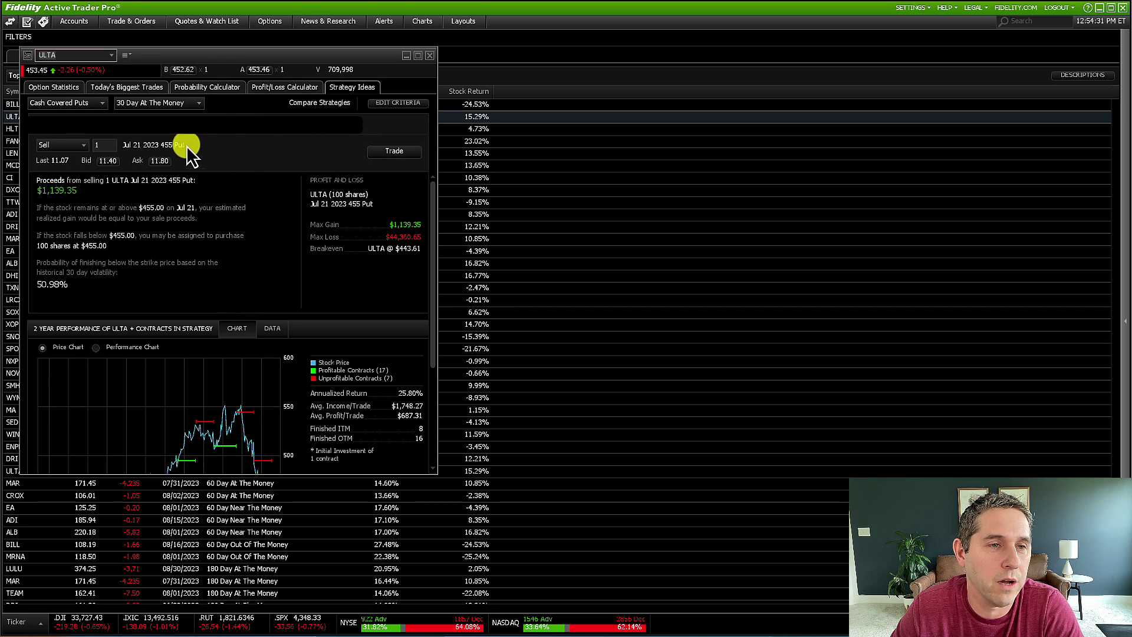
- Start a sell-to-open ticket for the ULTA 455 put, select its limit price, then close it unplaced
left_click(107, 160)
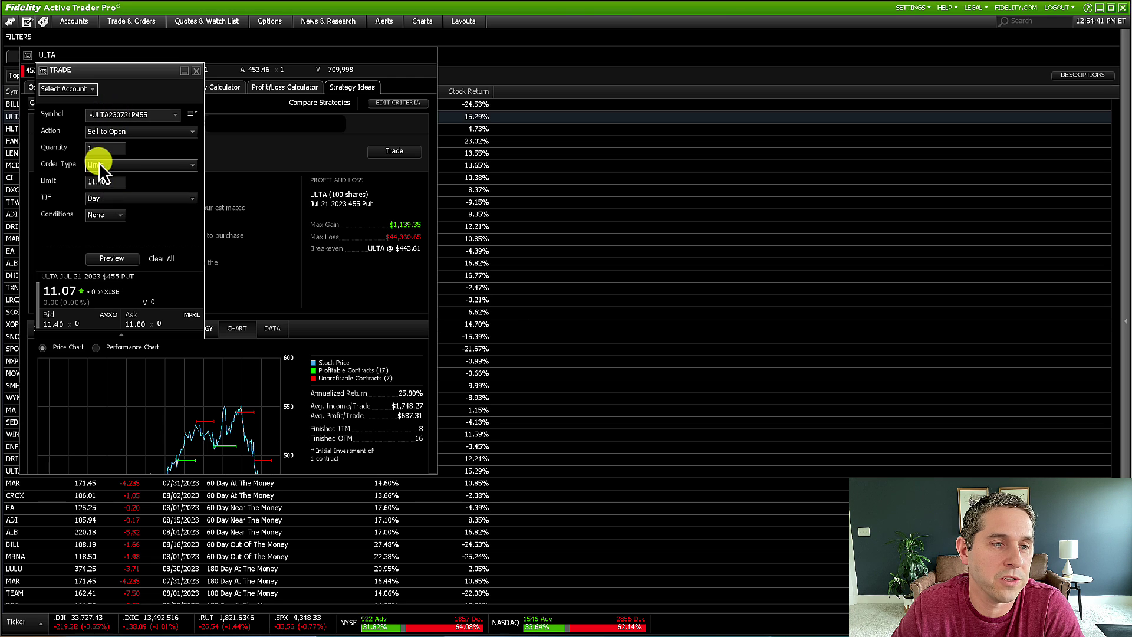
left_click(103, 181)
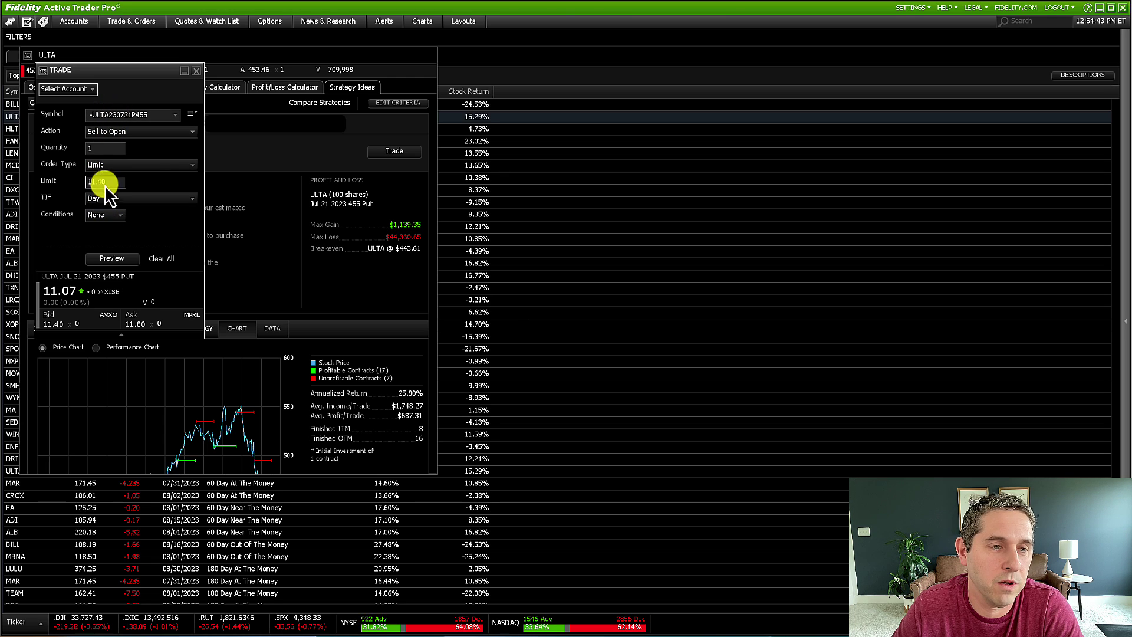
left_click(197, 71)
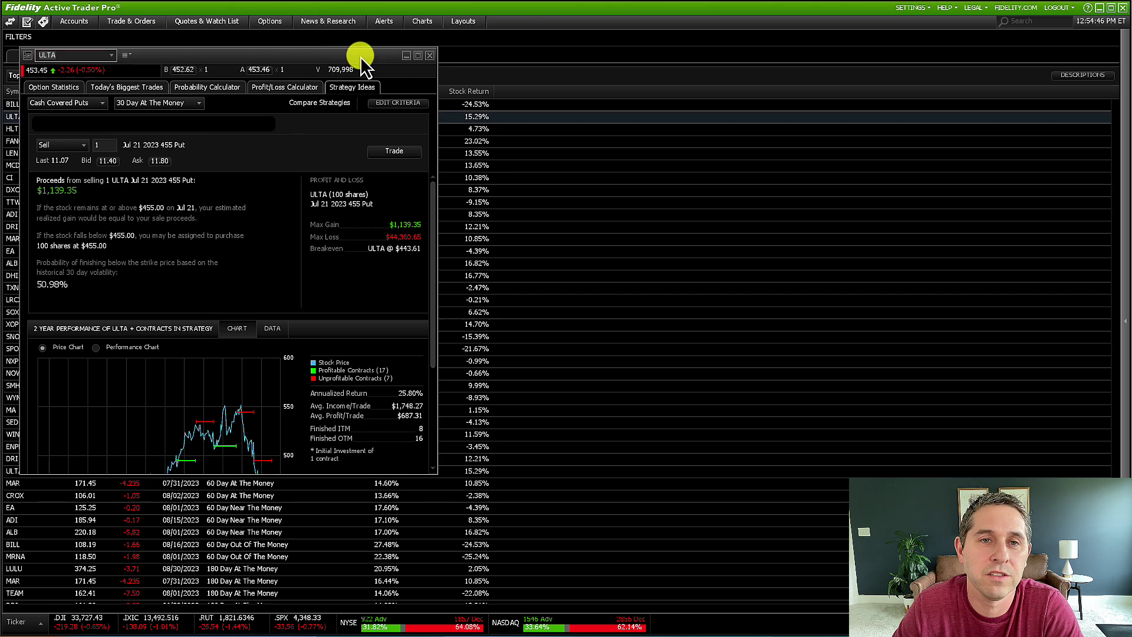
- Close the ULTA Strategy Ideas window to return to the $100+ cash covered put results
left_click(430, 56)
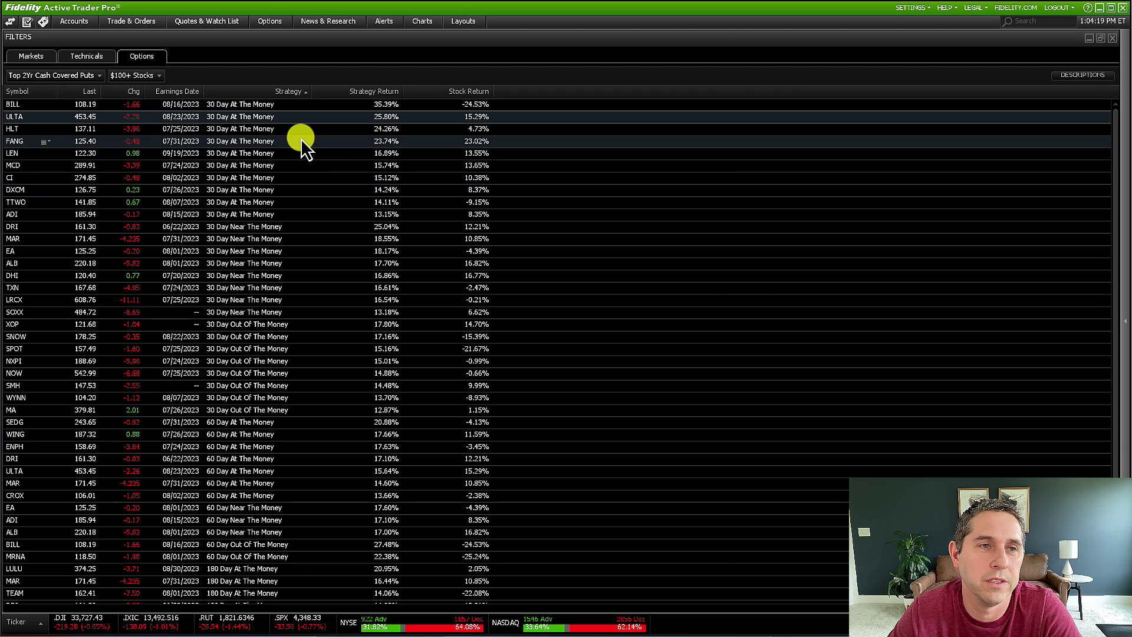
- Switch the scan to Top 2Yr Covered Calls and sort results by the Strategy column
left_click(76, 79)
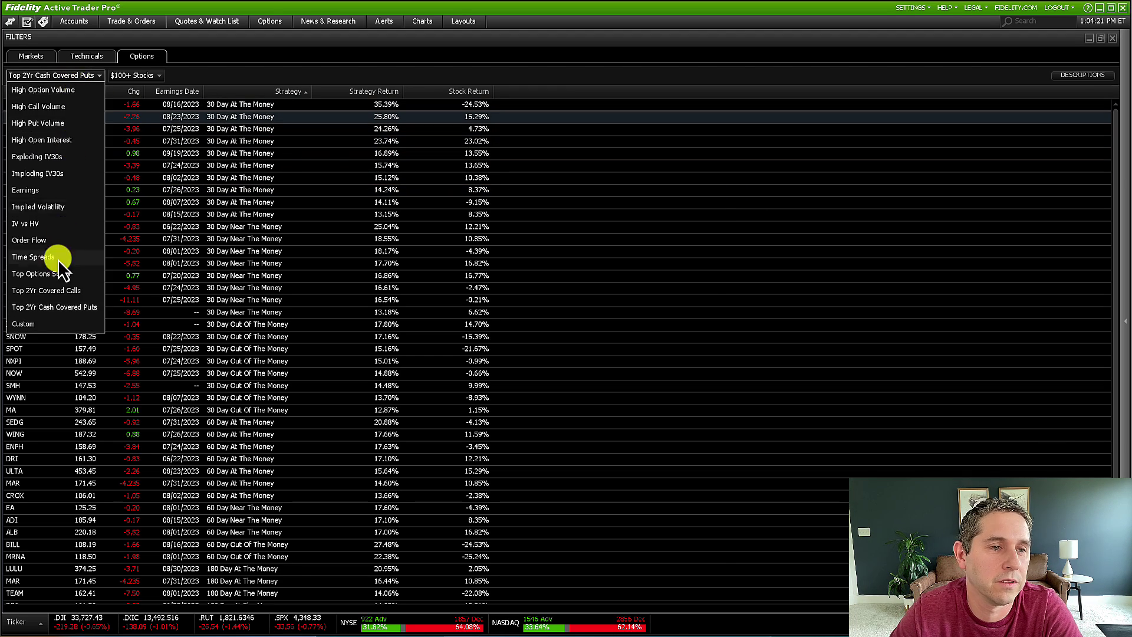
left_click(52, 290)
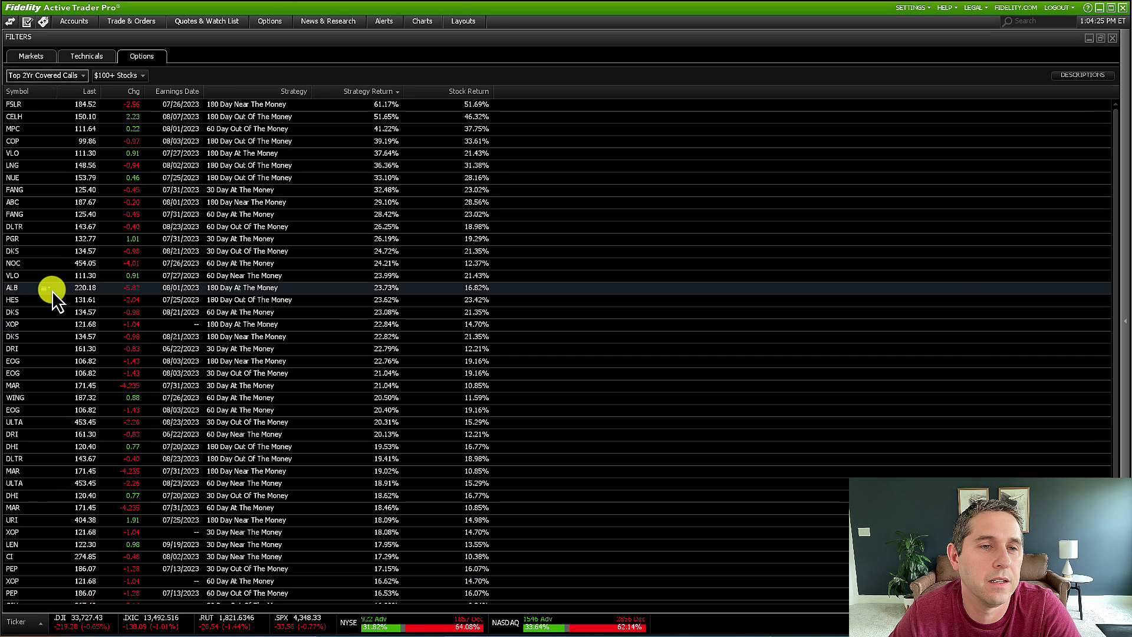
left_click(285, 94)
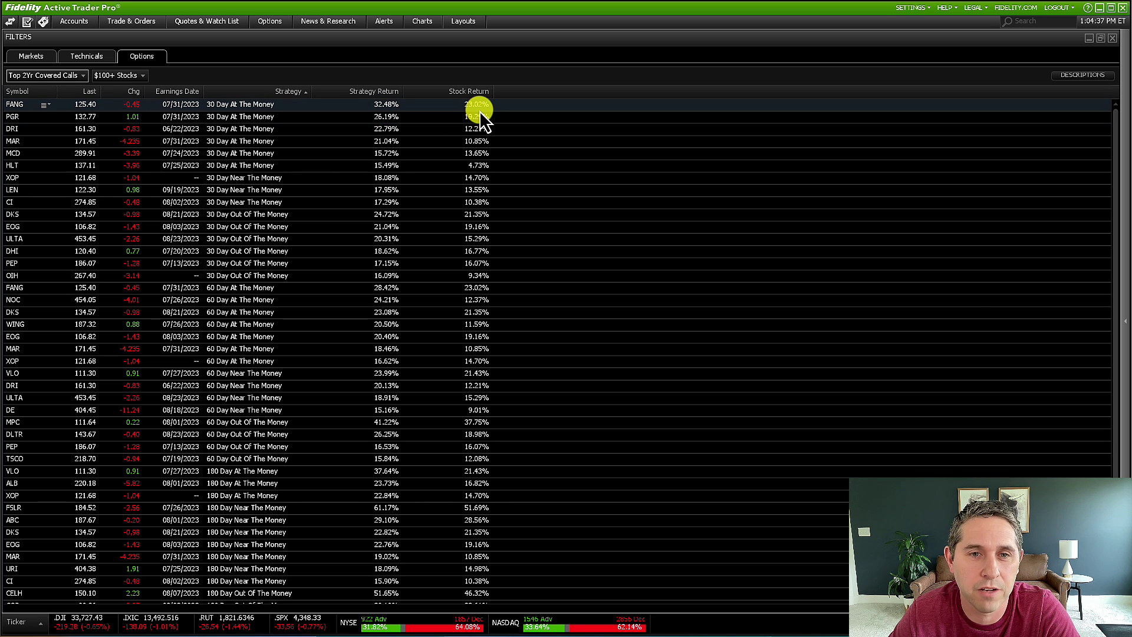
- Limit the covered call results to the "$50 - $100 Stocks" price range
left_click(125, 74)
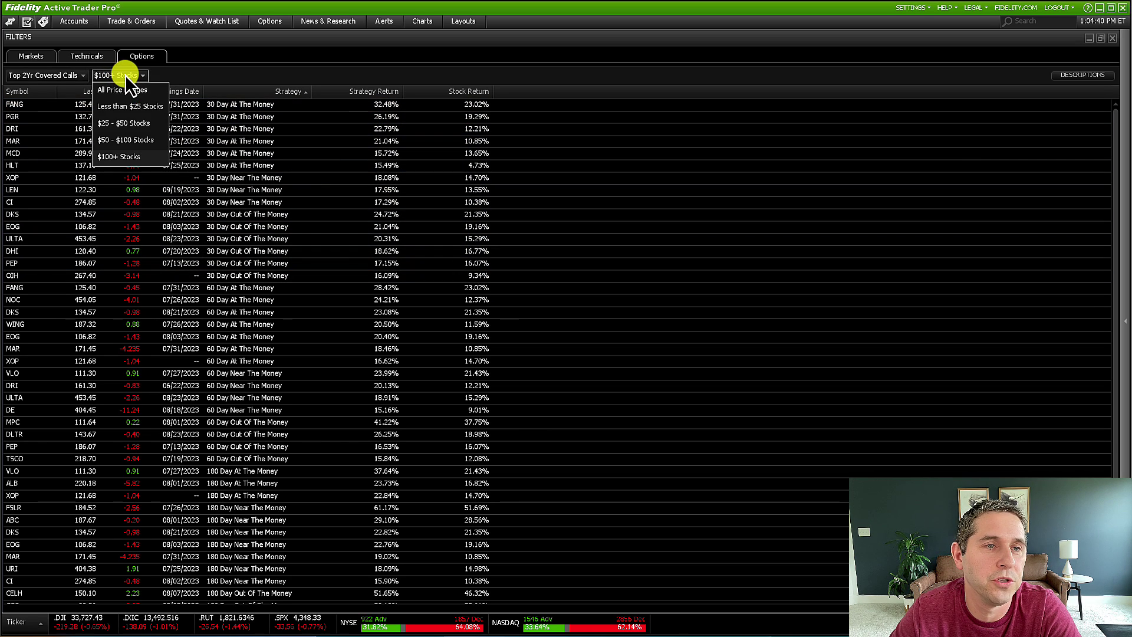
left_click(130, 140)
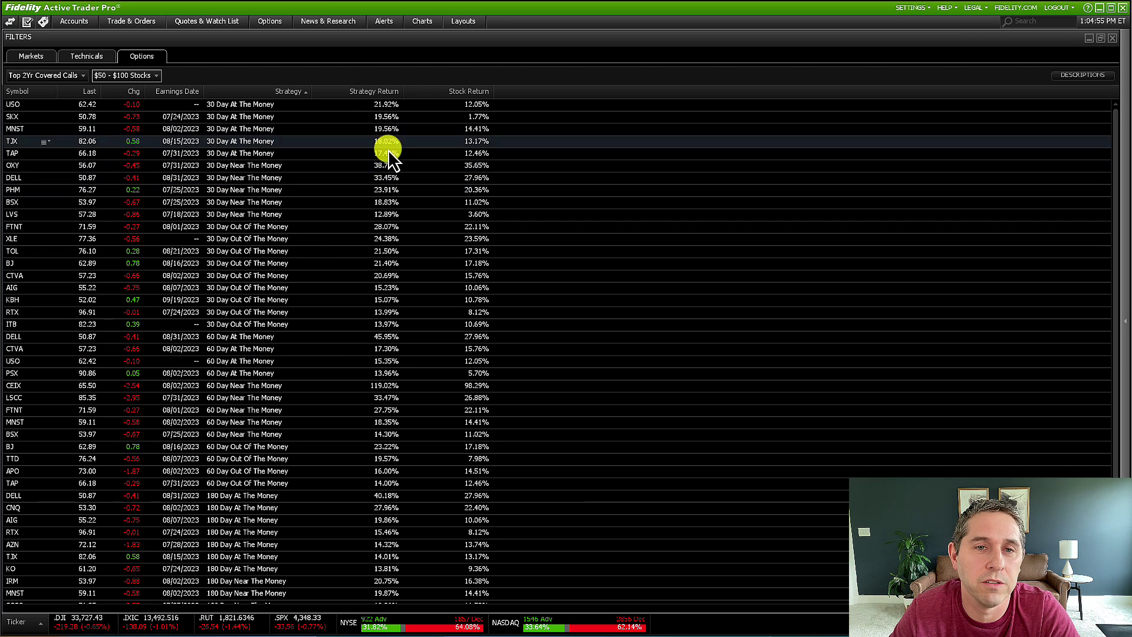
left_click(238, 143)
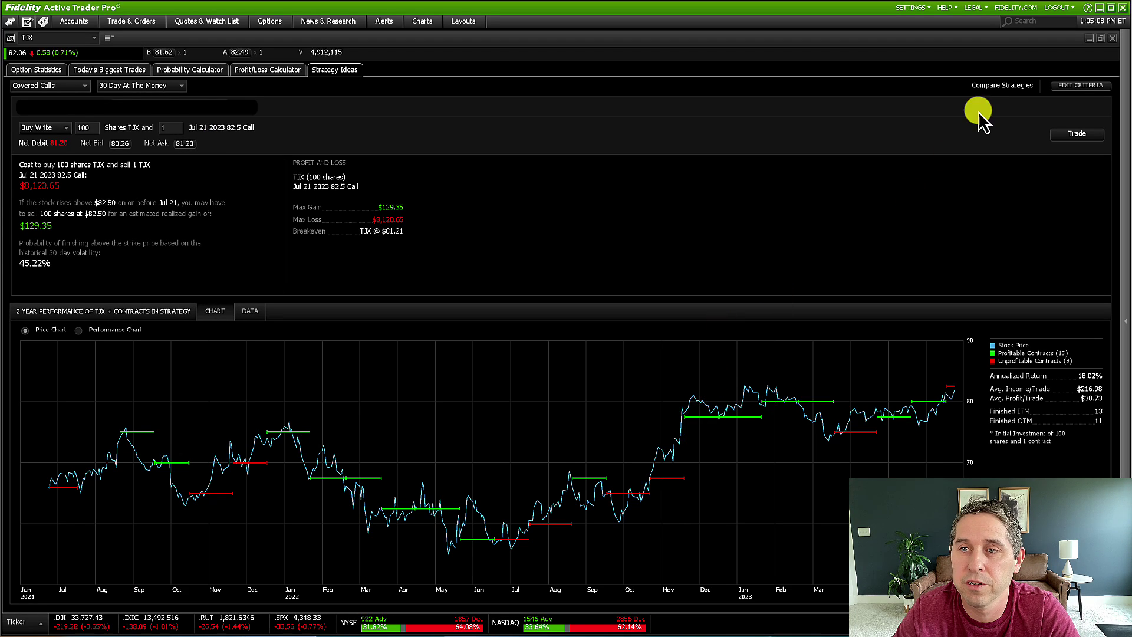
left_click(996, 86)
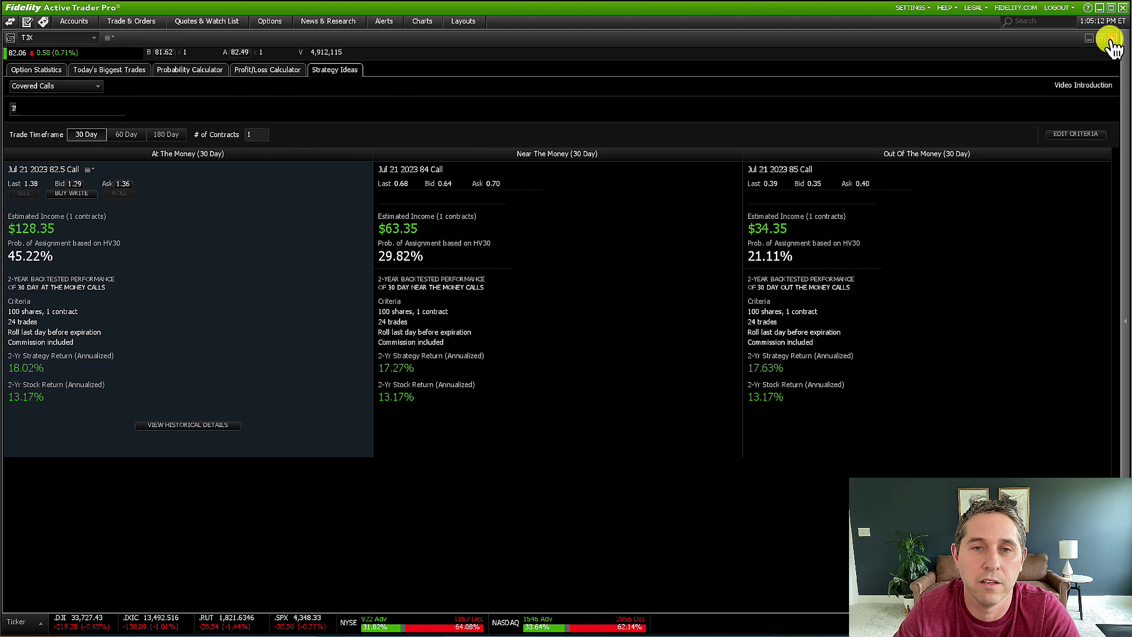
left_click(1113, 38)
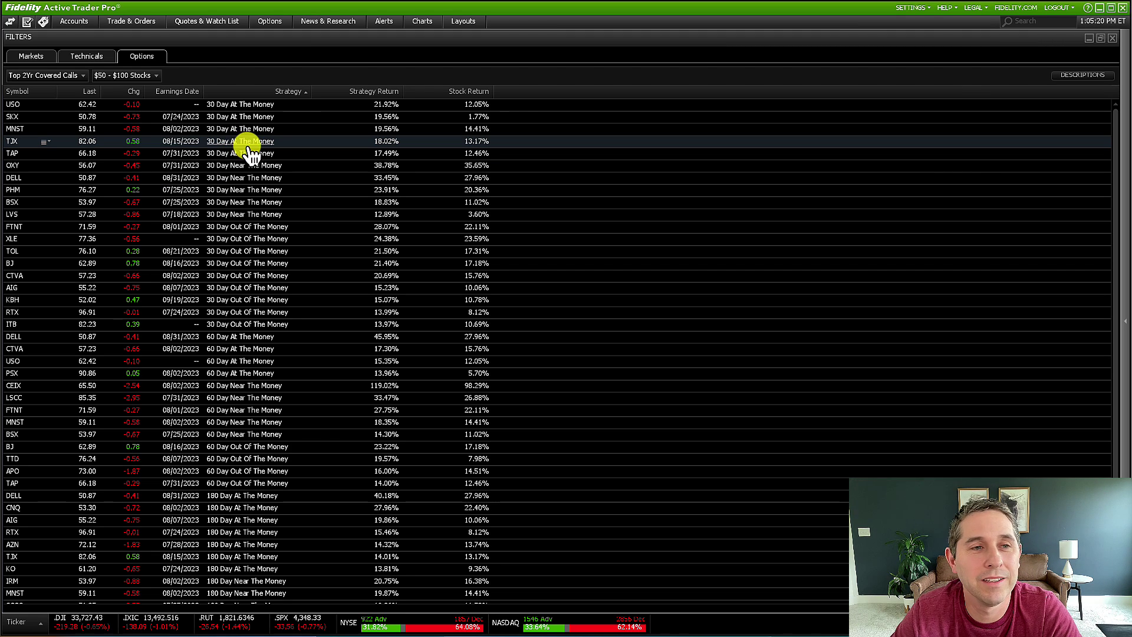
left_click(136, 77)
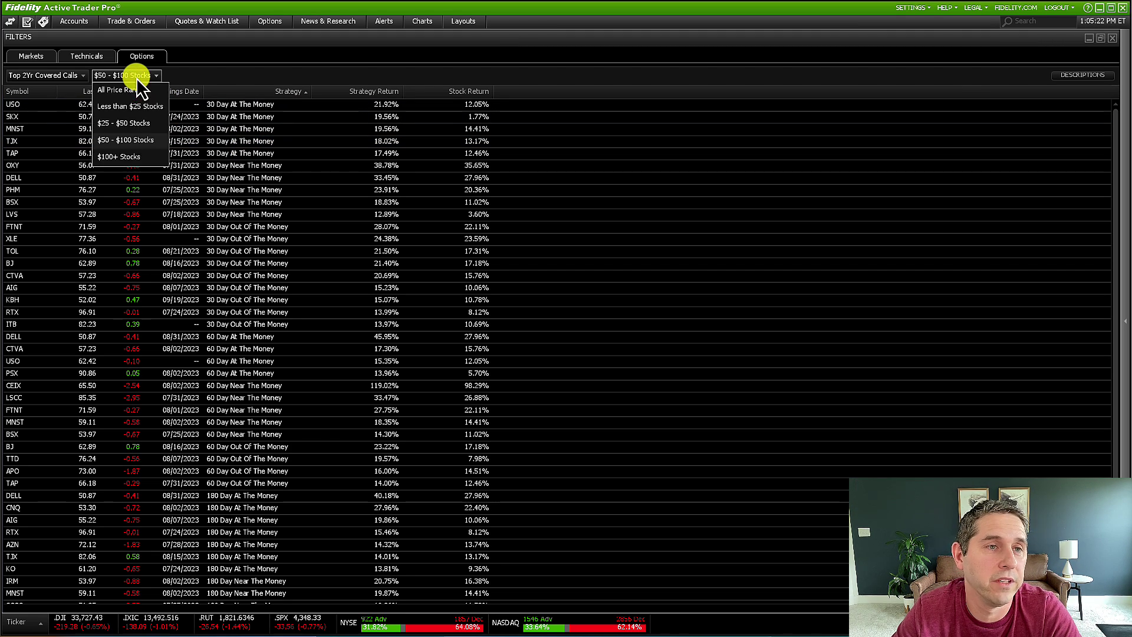